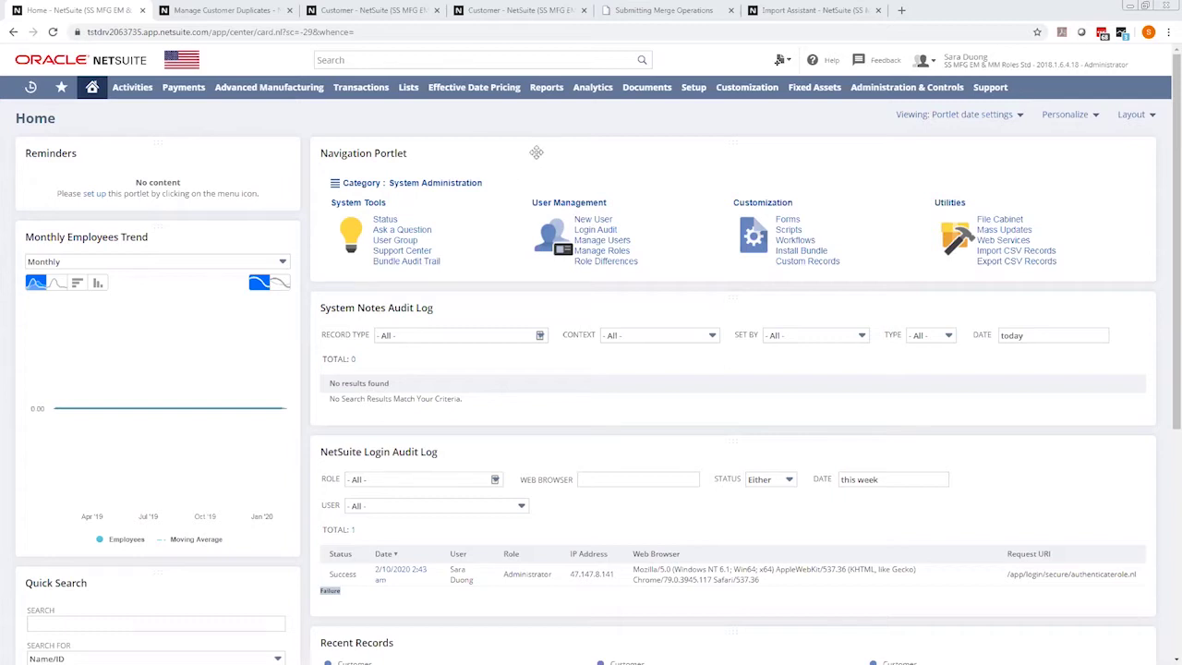
- Open the company's Duplicate Detection setup page
{"action": "mouse_move", "coordinate": [702, 96]}
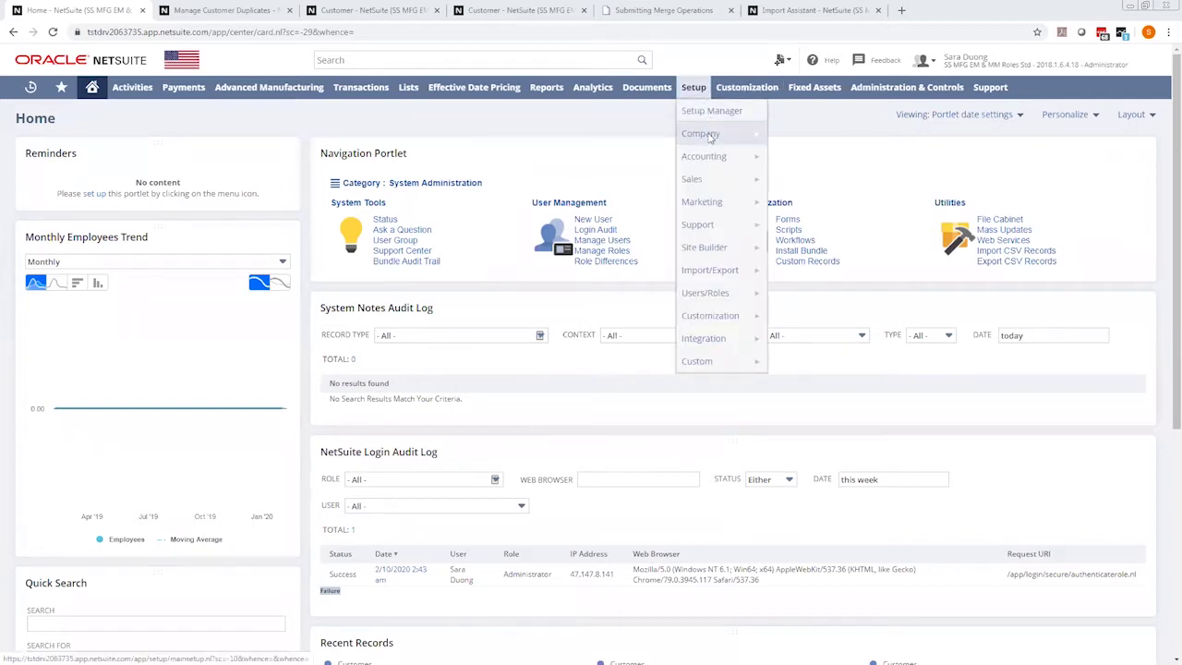
{"action": "mouse_move", "coordinate": [711, 138]}
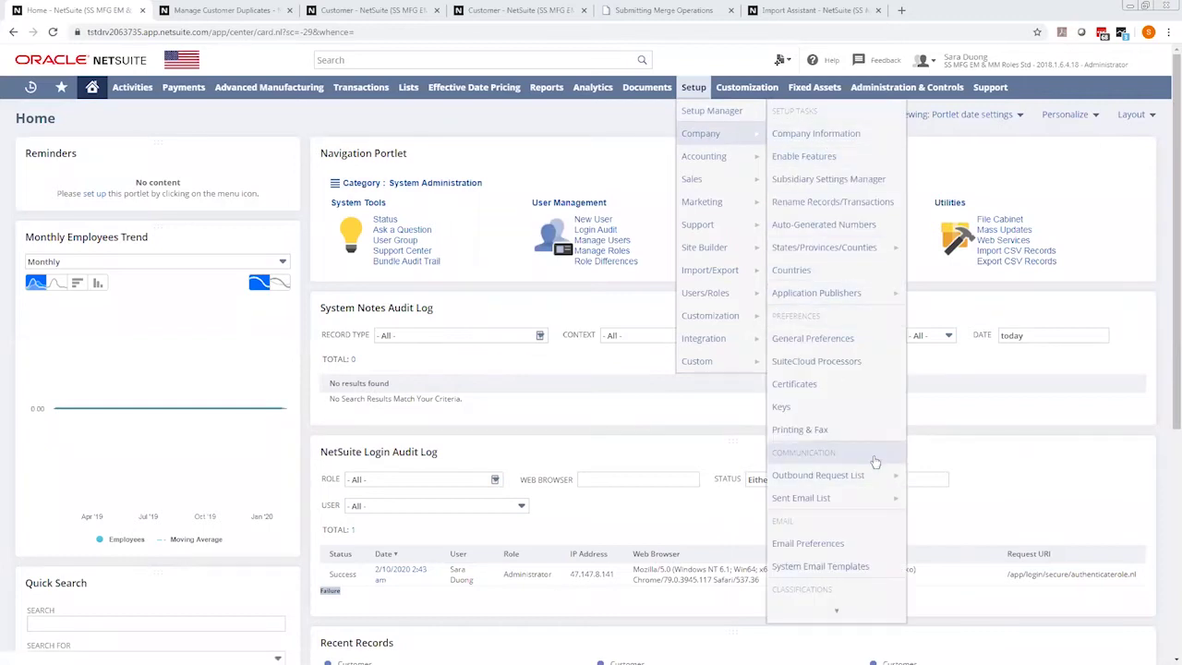
{"action": "mouse_move", "coordinate": [842, 614]}
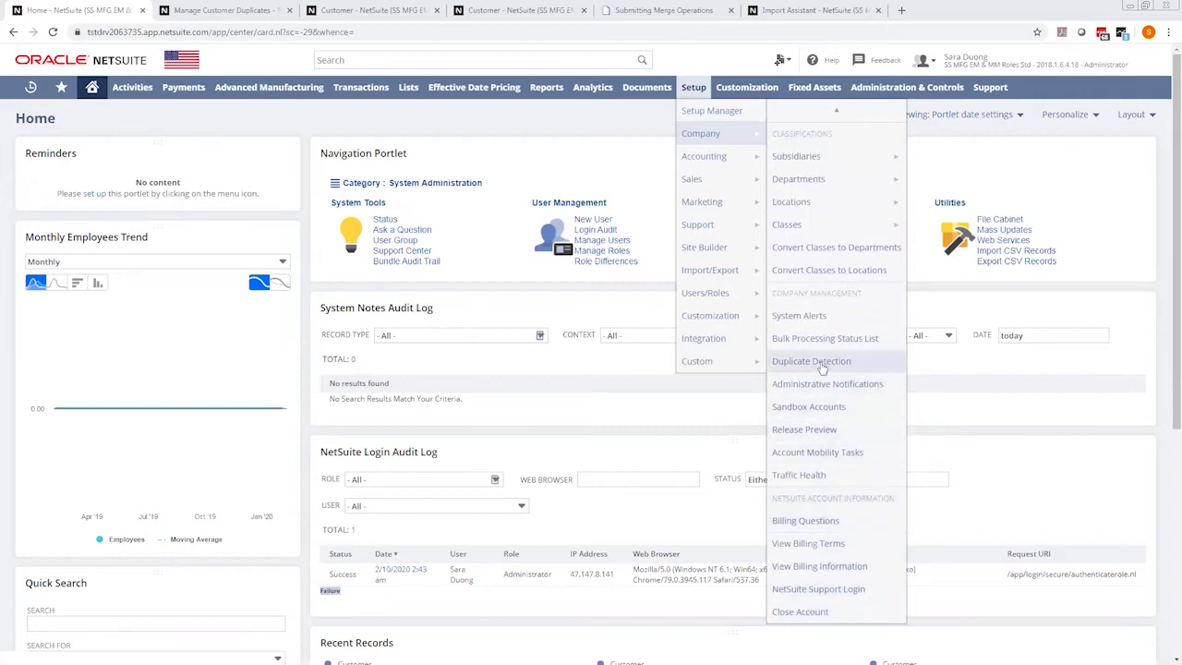
{"action": "left_click", "coordinate": [822, 368]}
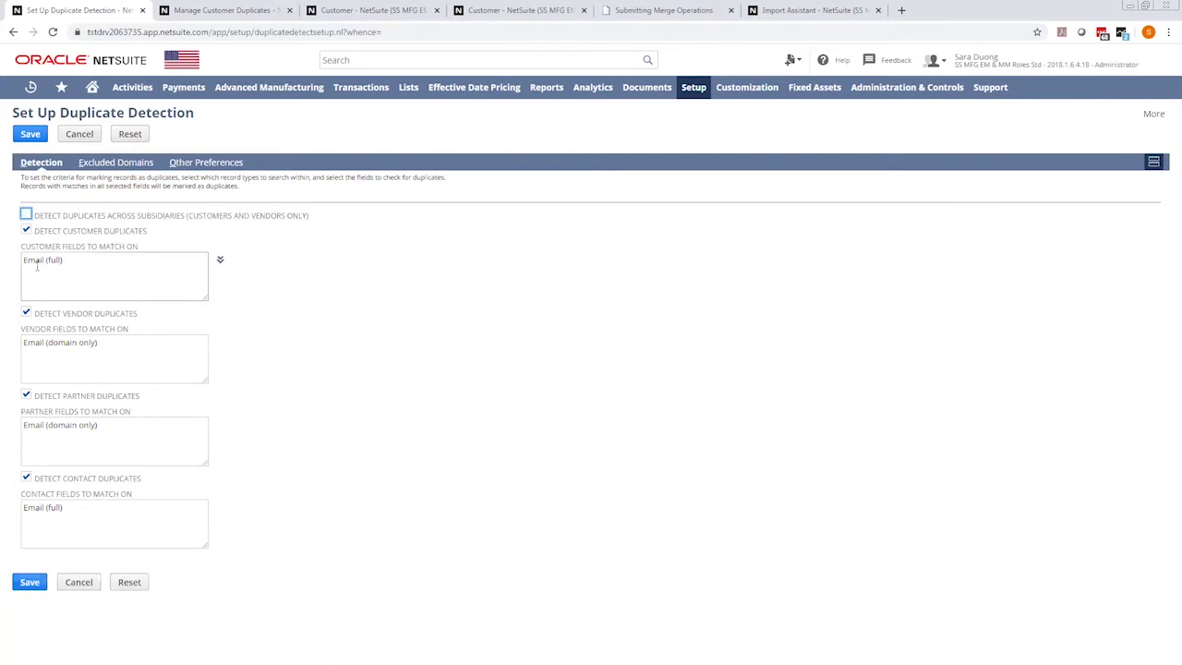
- Review the duplicate detection criteria, excluded domains, record warning preference and options for resolving duplicates with conflicting login access
{"action": "left_click", "coordinate": [105, 264]}
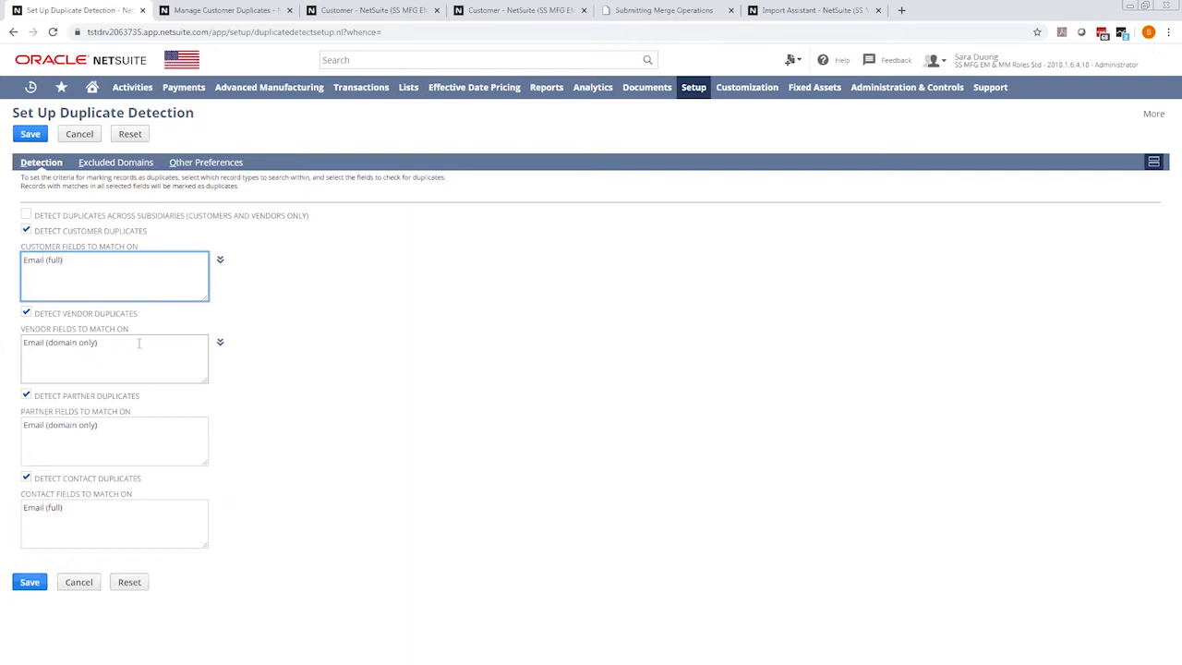
{"action": "left_click", "coordinate": [126, 163]}
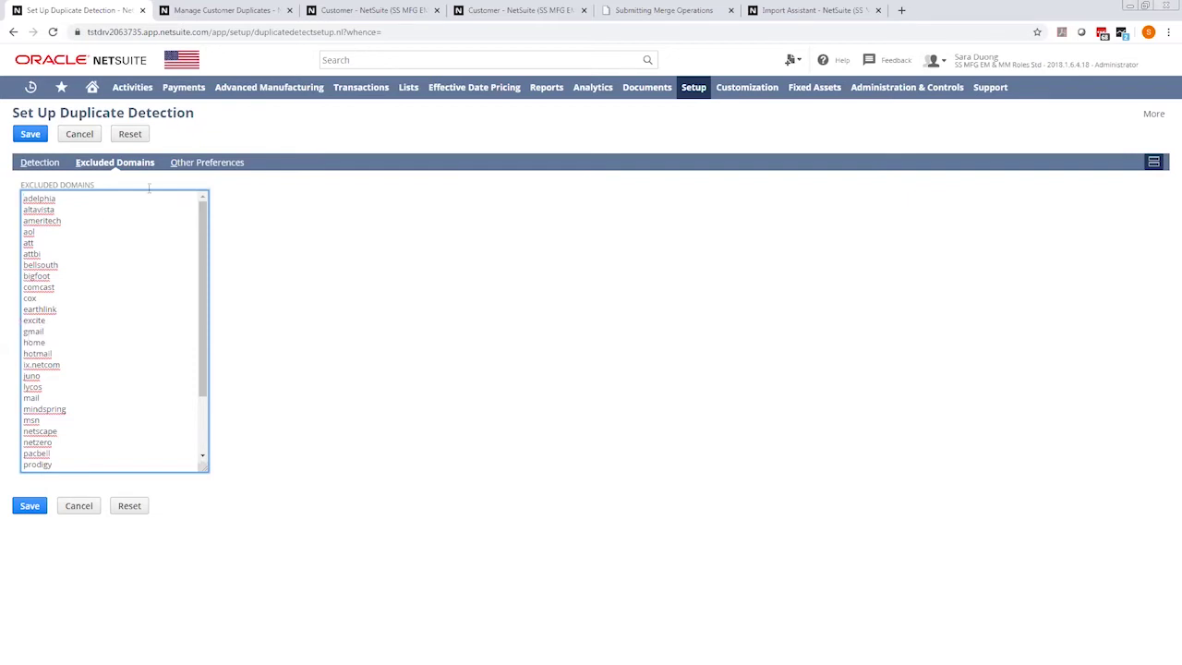
{"action": "left_click", "coordinate": [211, 163]}
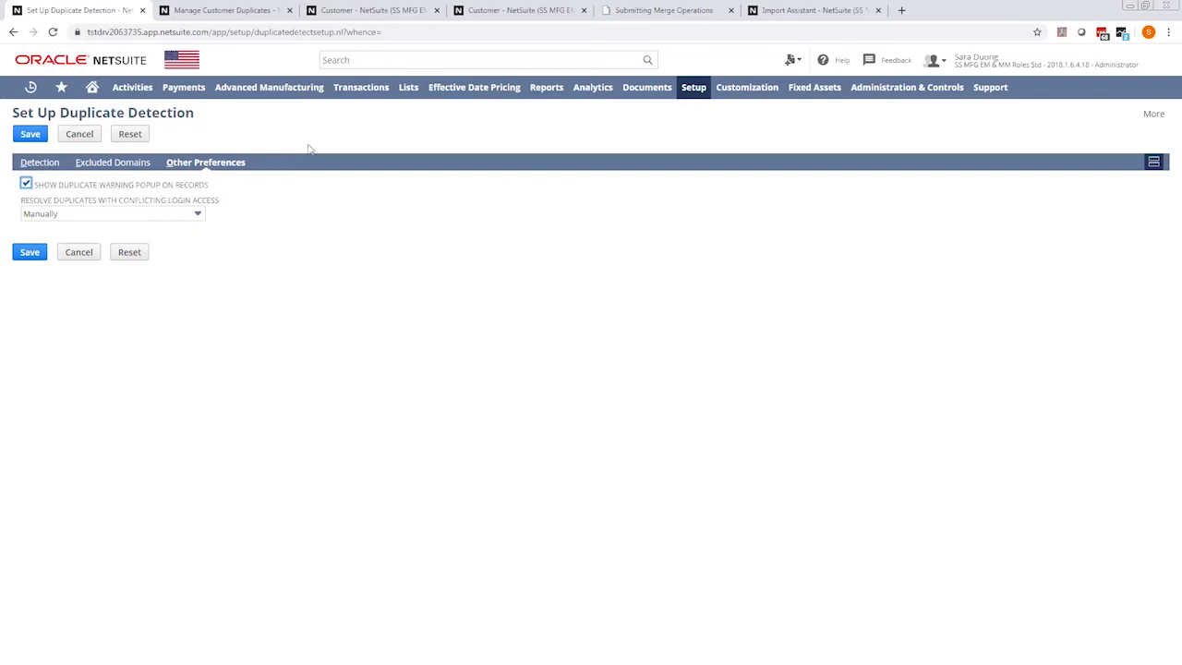
{"action": "left_click", "coordinate": [391, 10]}
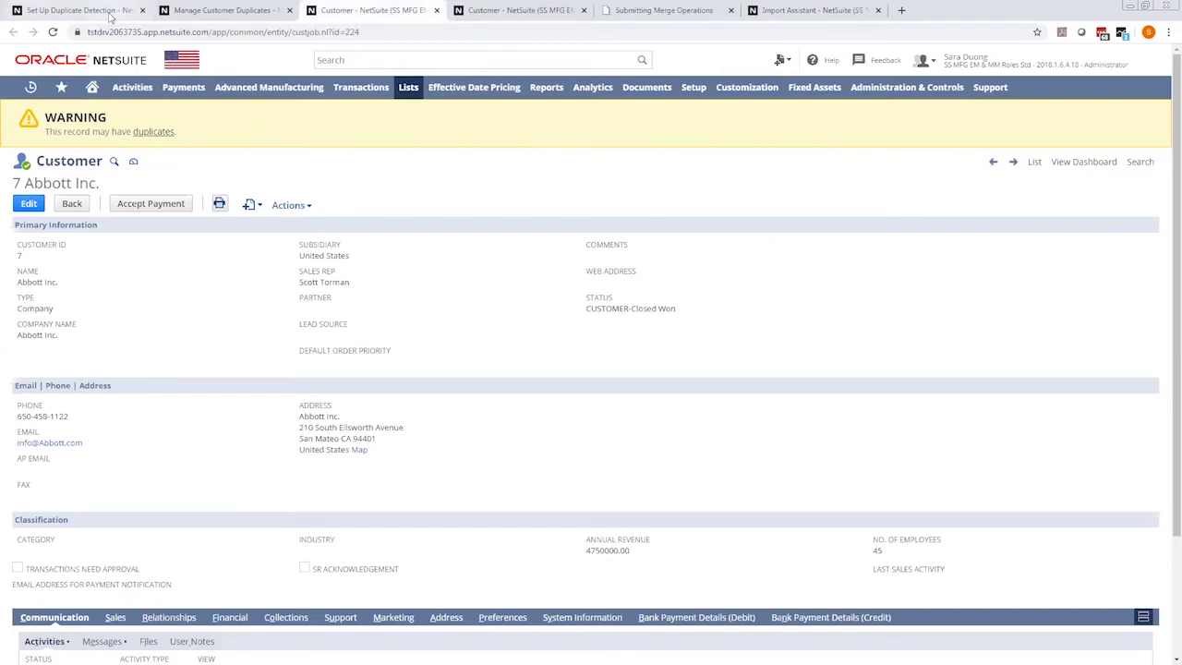
{"action": "left_click", "coordinate": [83, 11]}
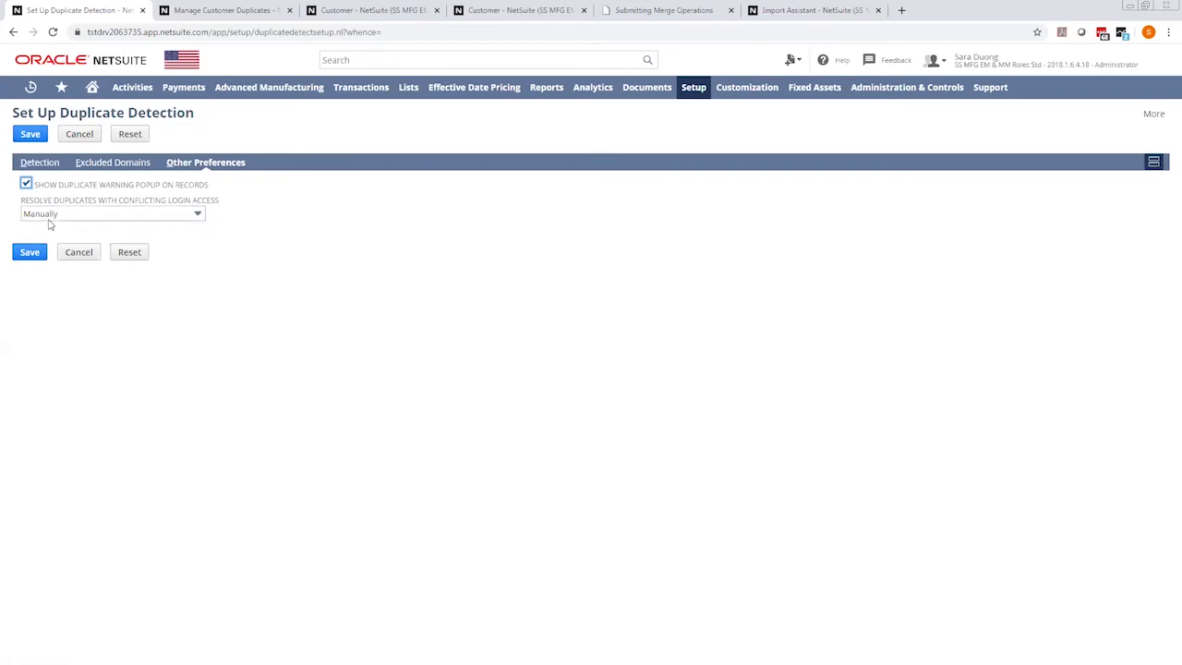
{"action": "left_click", "coordinate": [177, 219]}
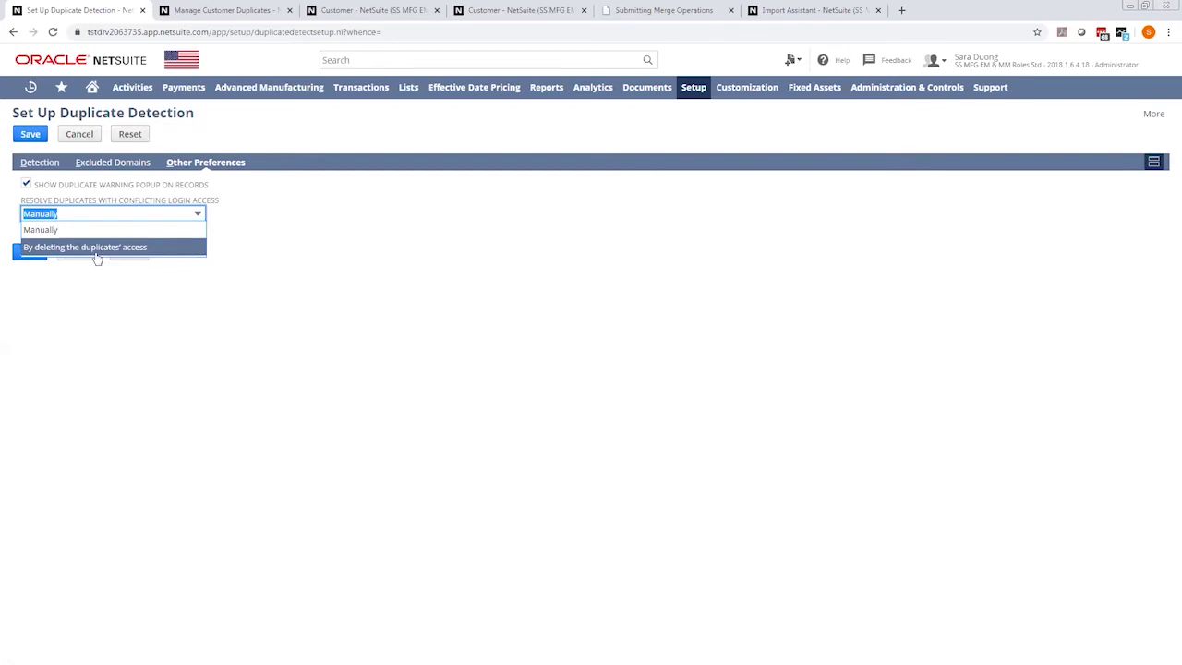
{"action": "left_click", "coordinate": [322, 208]}
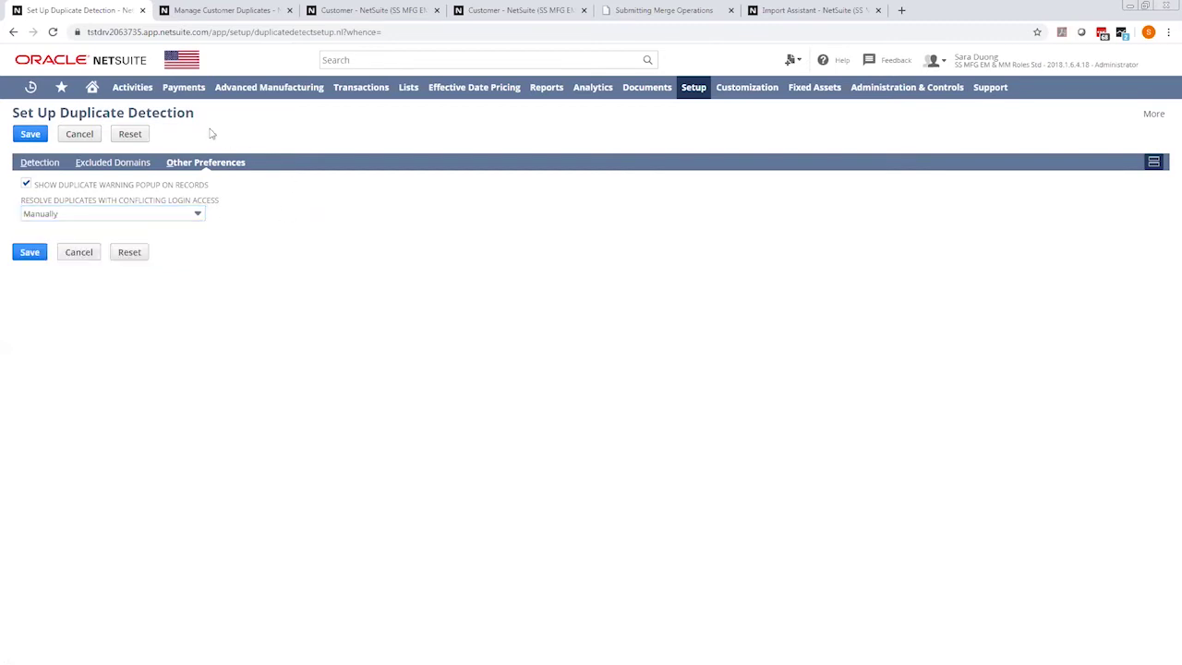
{"action": "left_click", "coordinate": [40, 164]}
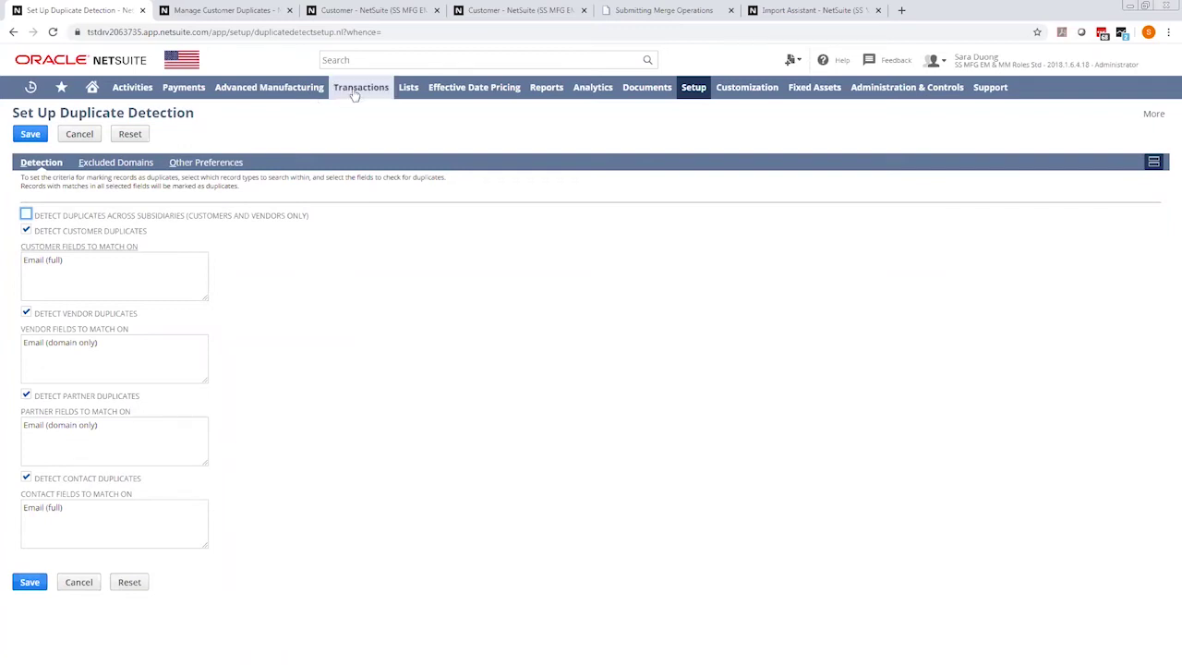
- Open Entity Duplicate Resolution and mark Abbott Inc. as master and Abbott Inc. (duplicate) as its duplicate
{"action": "mouse_move", "coordinate": [409, 96]}
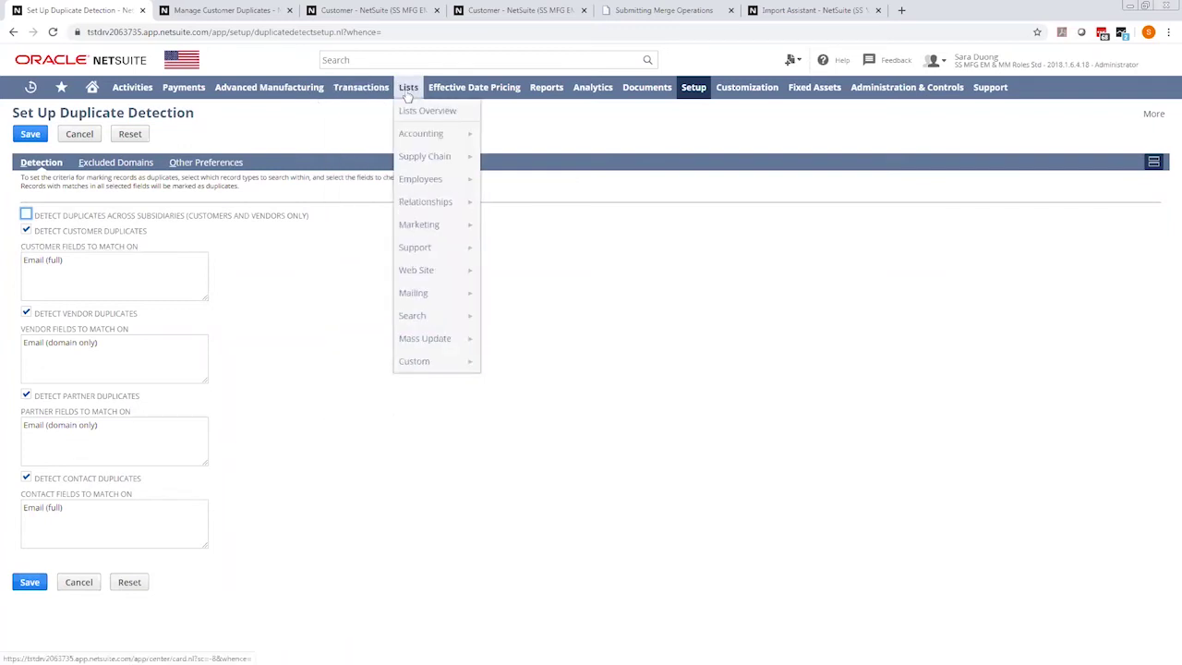
{"action": "mouse_move", "coordinate": [413, 340]}
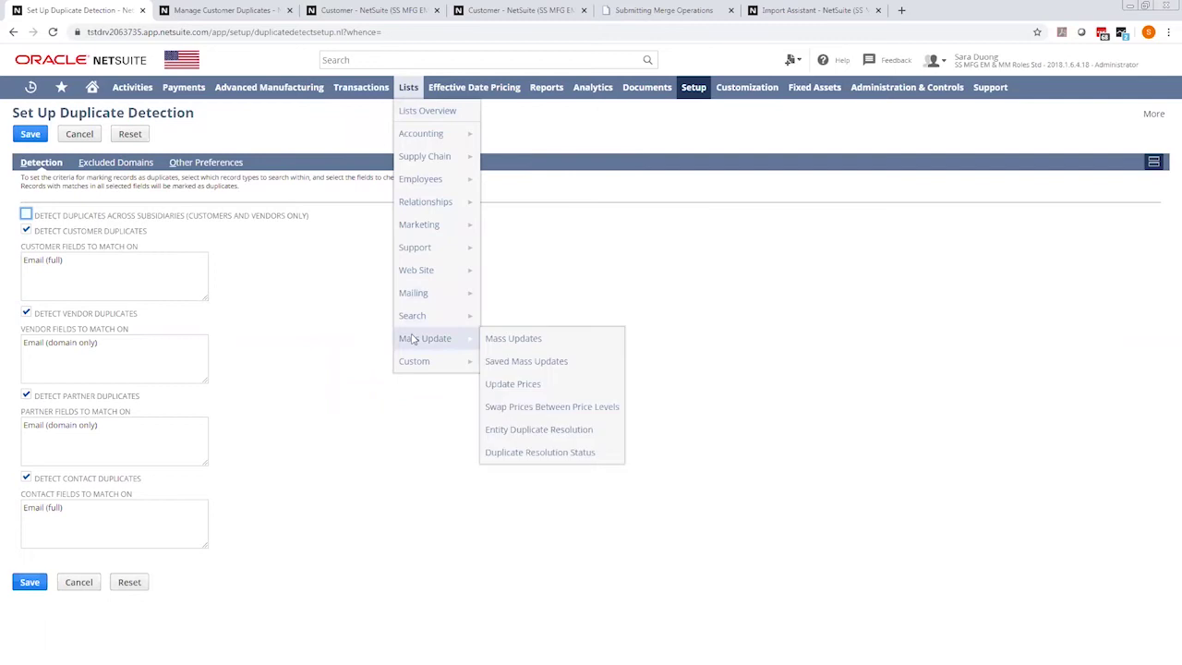
{"action": "left_click", "coordinate": [519, 434]}
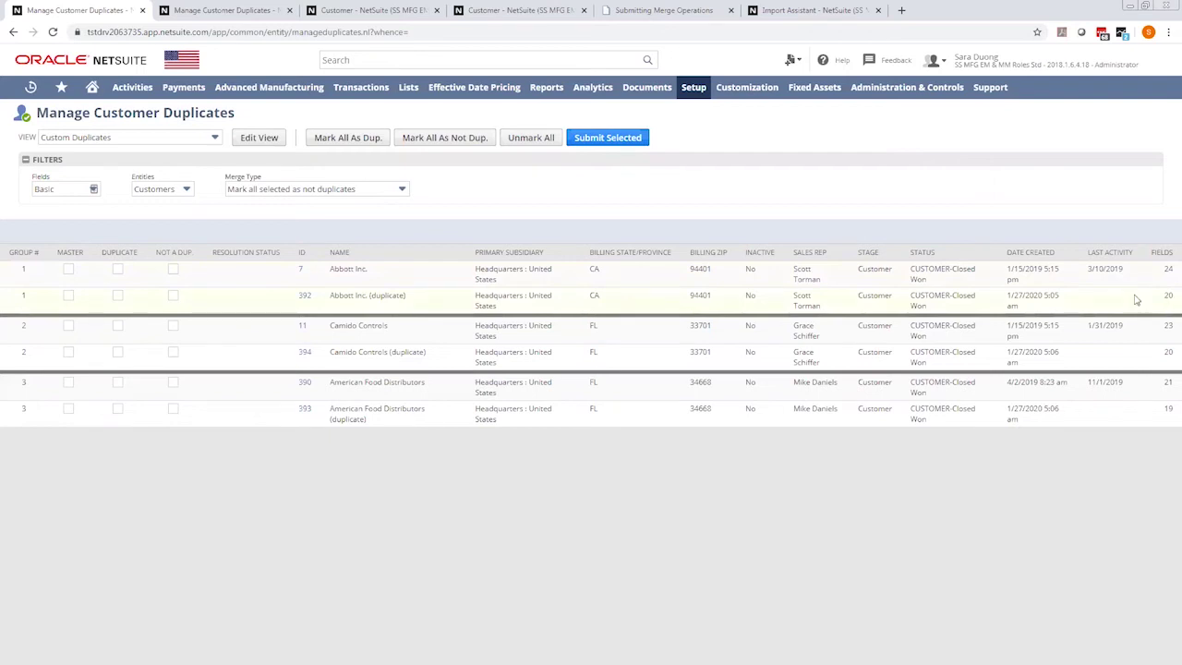
{"action": "left_click", "coordinate": [69, 270]}
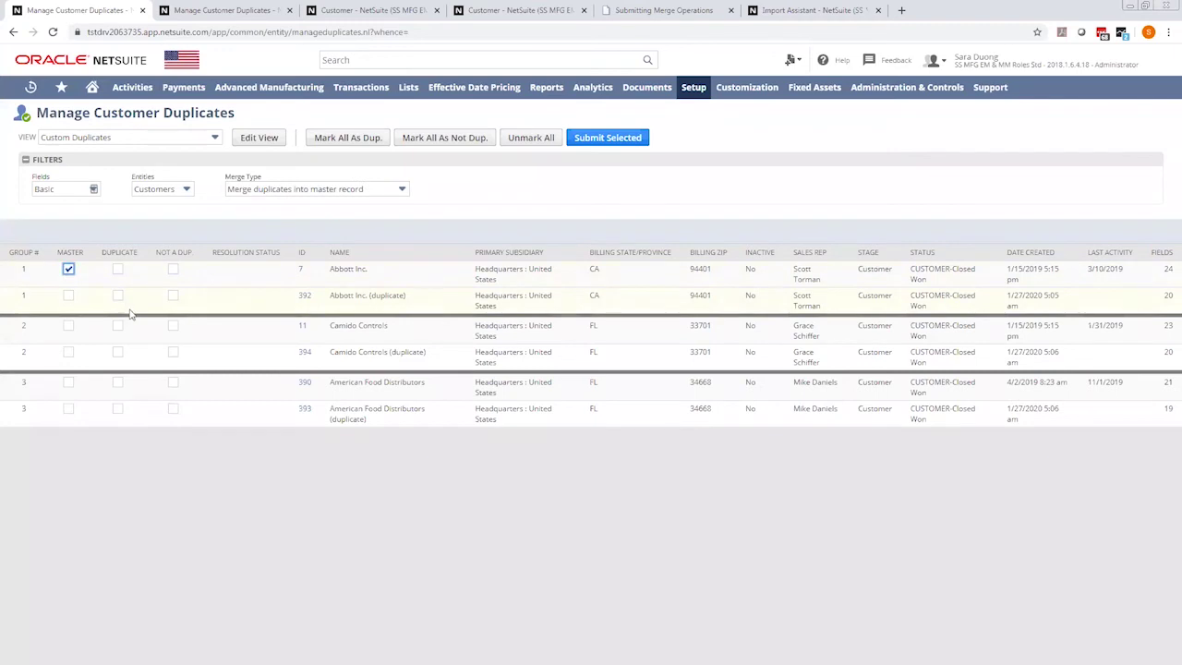
{"action": "left_click", "coordinate": [117, 295]}
- Compare the customer records of Abbott Inc. and Abbott Inc. (duplicate), then return to the customer duplicates list
{"action": "left_click", "coordinate": [386, 10]}
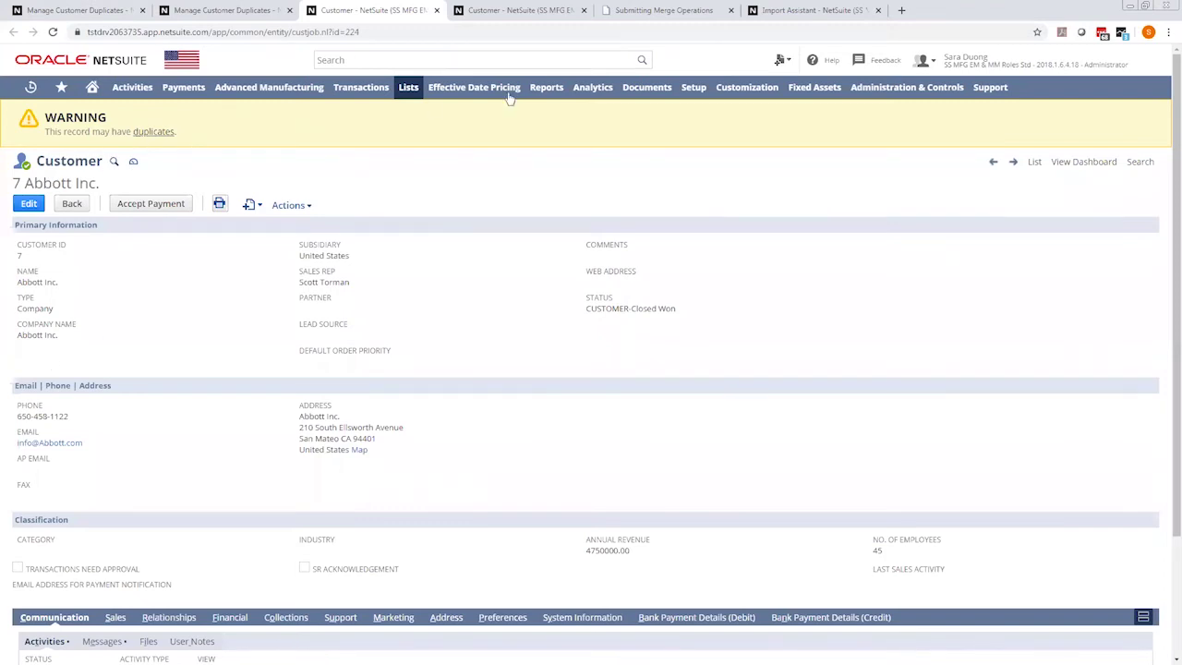
{"action": "left_click", "coordinate": [546, 18]}
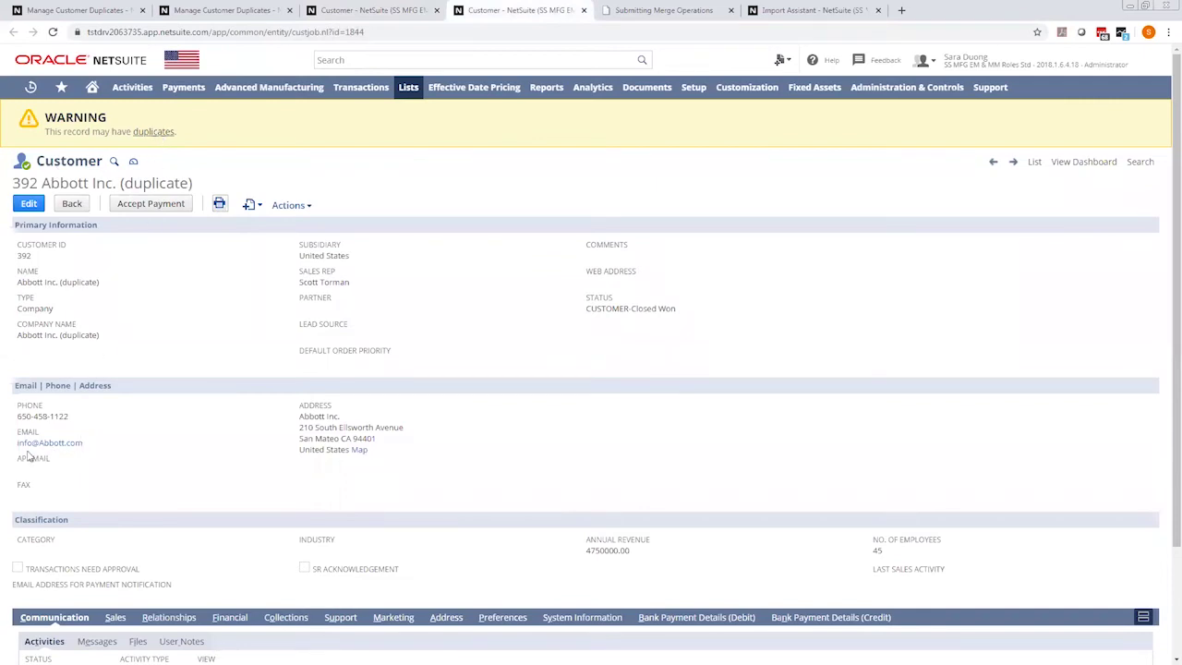
{"action": "left_click", "coordinate": [211, 11]}
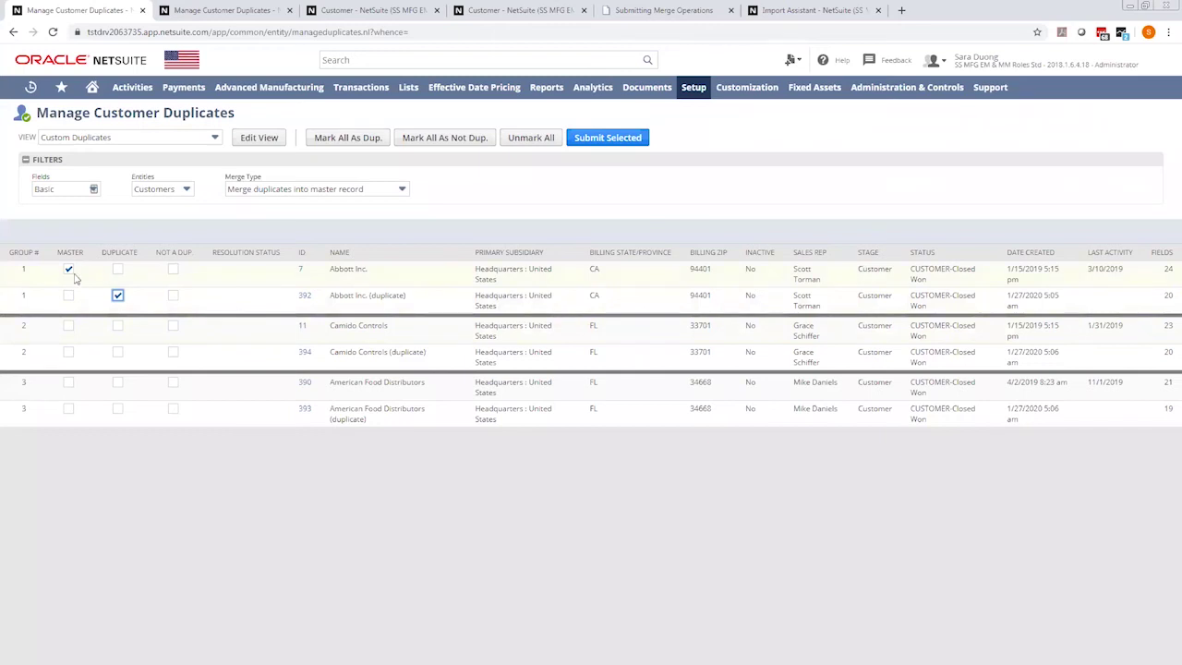
- Set the merge type to "Merge duplicates into master record"
{"action": "left_click", "coordinate": [401, 189]}
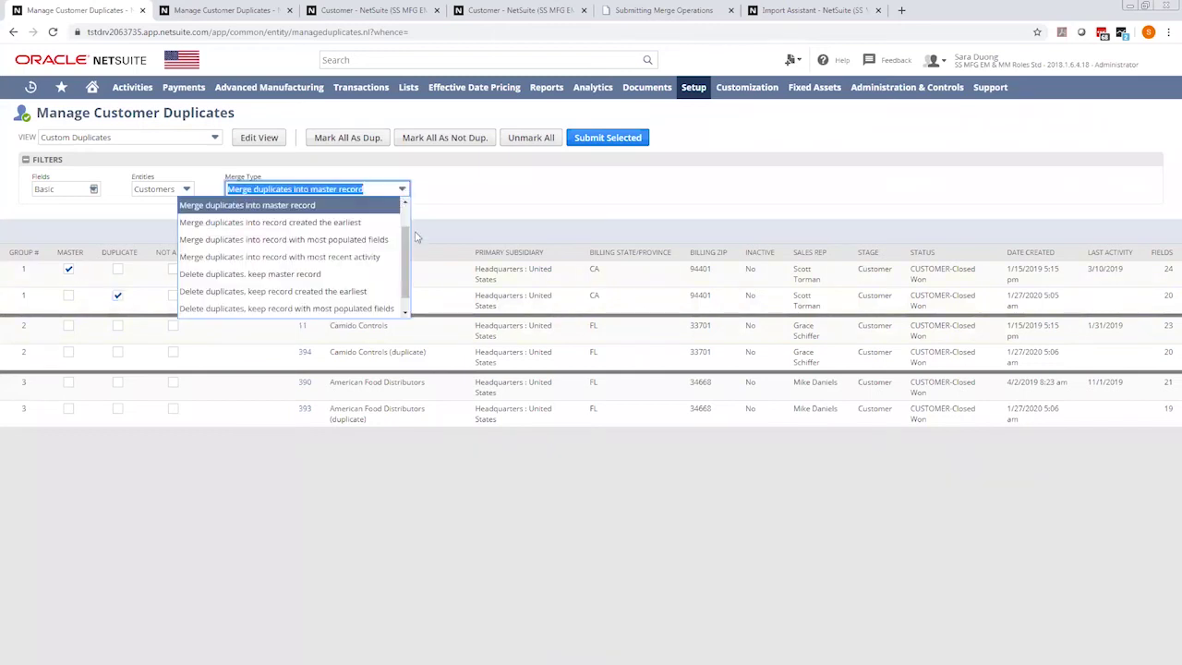
{"action": "left_click_drag", "start_coordinate": [406, 238], "coordinate": [401, 214]}
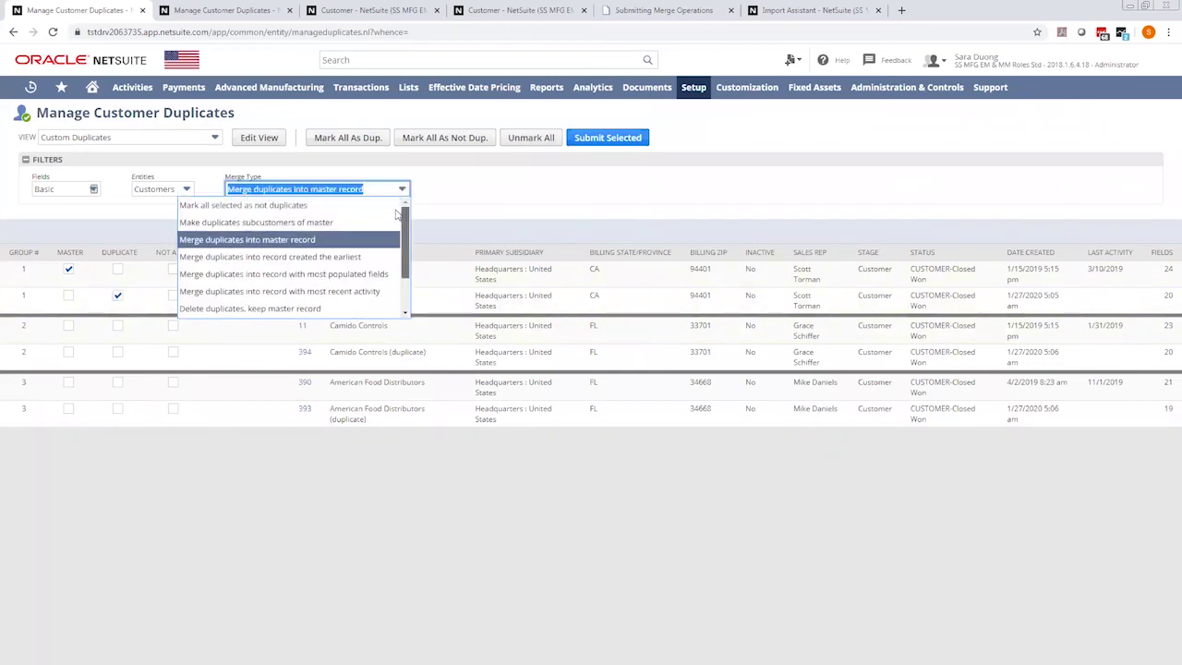
{"action": "left_click", "coordinate": [246, 240]}
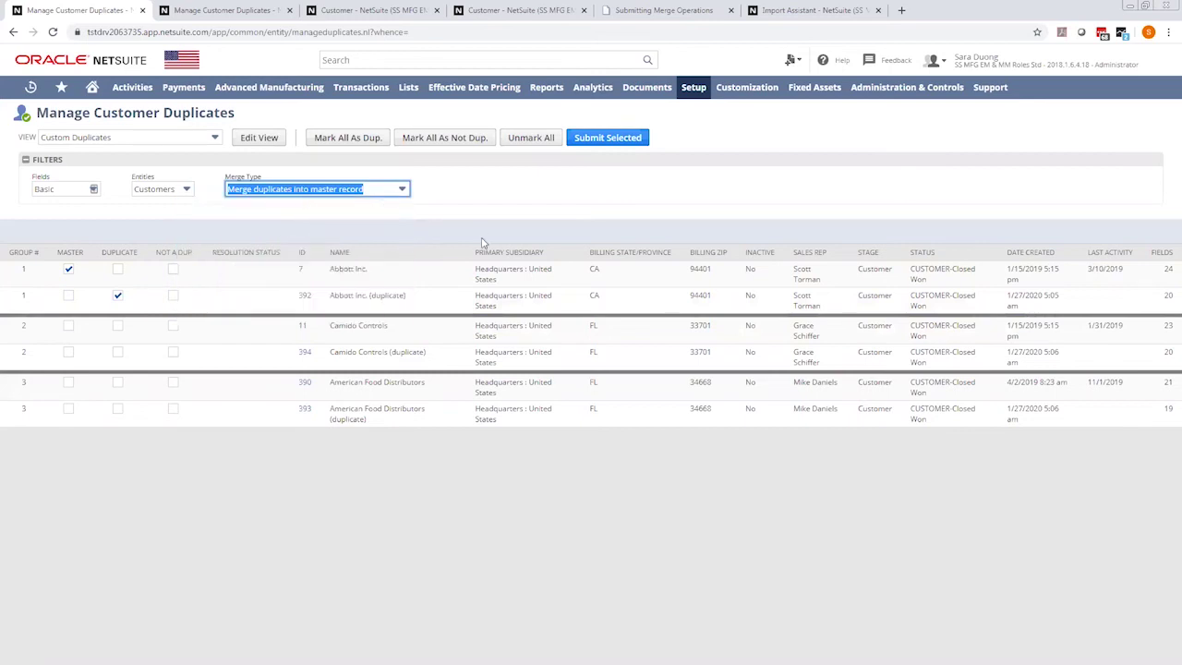
- Read the merge type descriptions in the Submitting Merge Operations help article and return to the duplicates list
{"action": "left_click", "coordinate": [663, 13]}
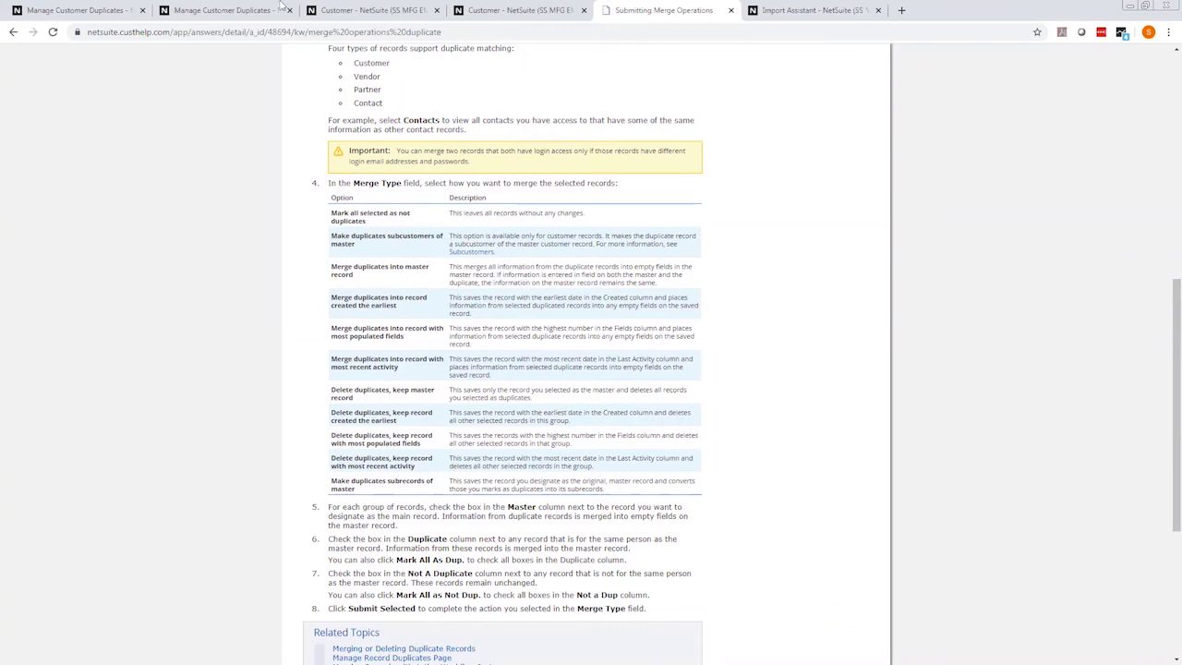
{"action": "left_click", "coordinate": [171, 10]}
{"action": "left_click", "coordinate": [92, 10]}
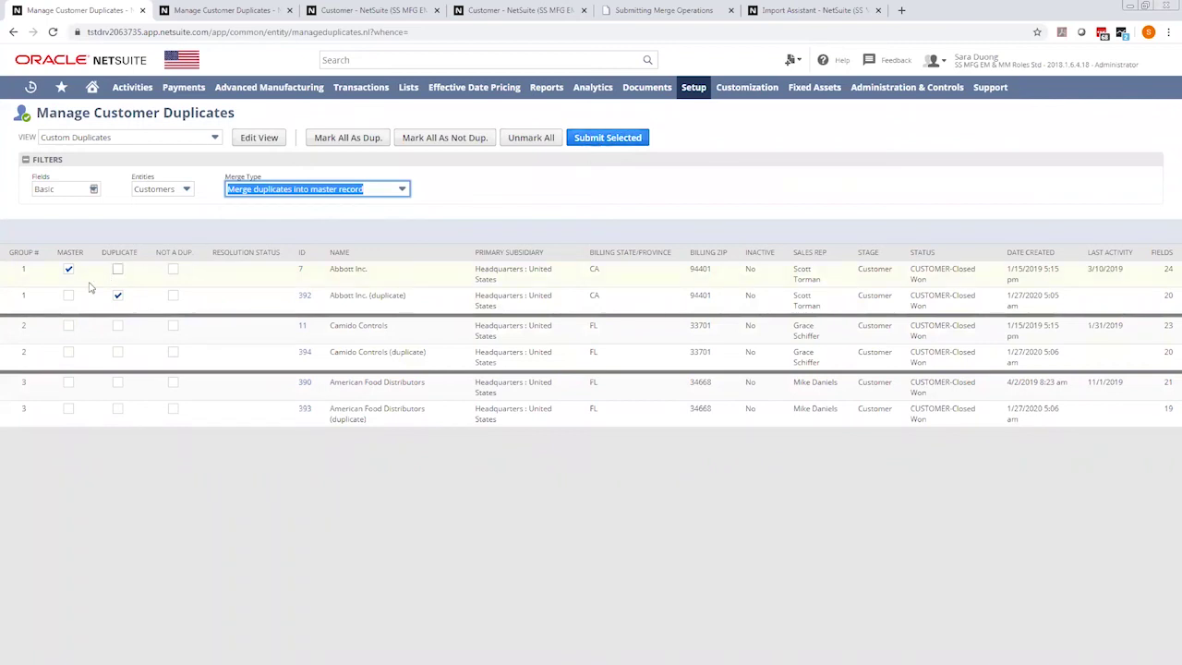
- Submit and confirm the Abbott Inc. merge, refreshing the Duplicate Resolution Status until the job completes
{"action": "left_click", "coordinate": [600, 141]}
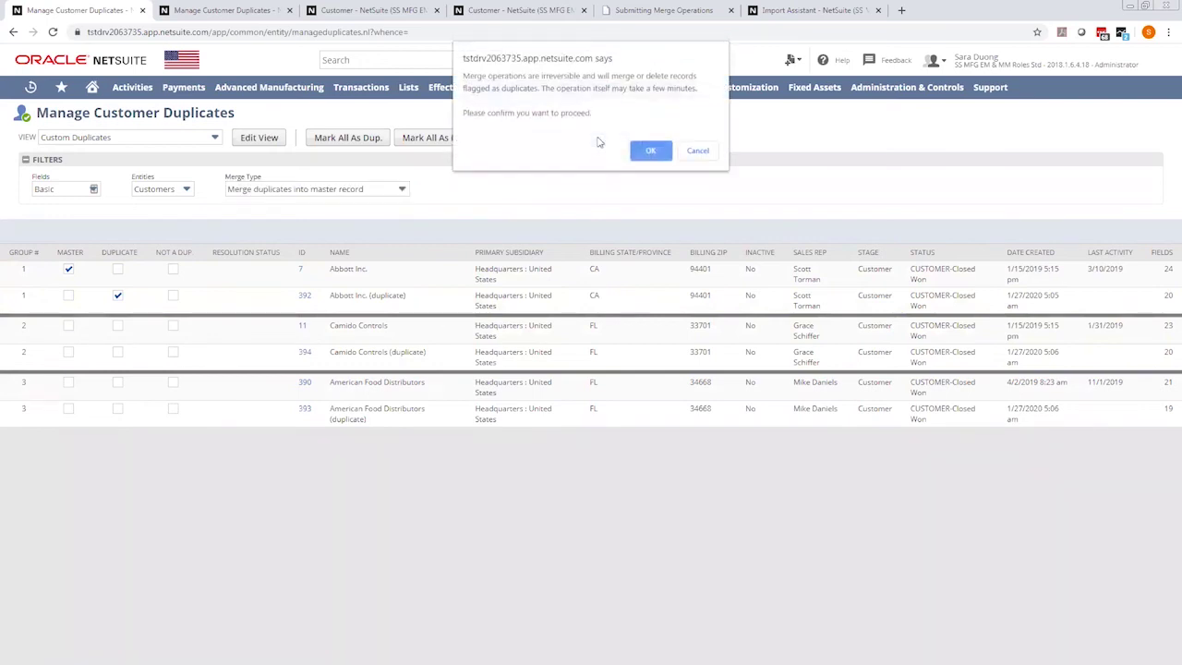
{"action": "left_click", "coordinate": [650, 153]}
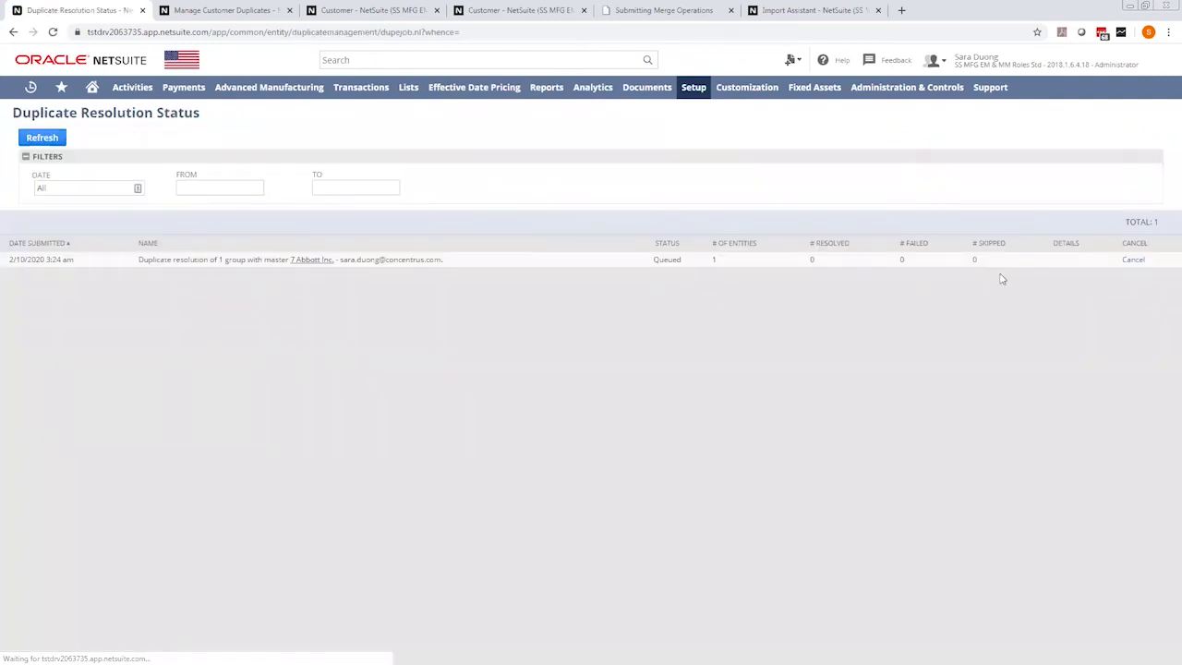
{"action": "left_click", "coordinate": [46, 138]}
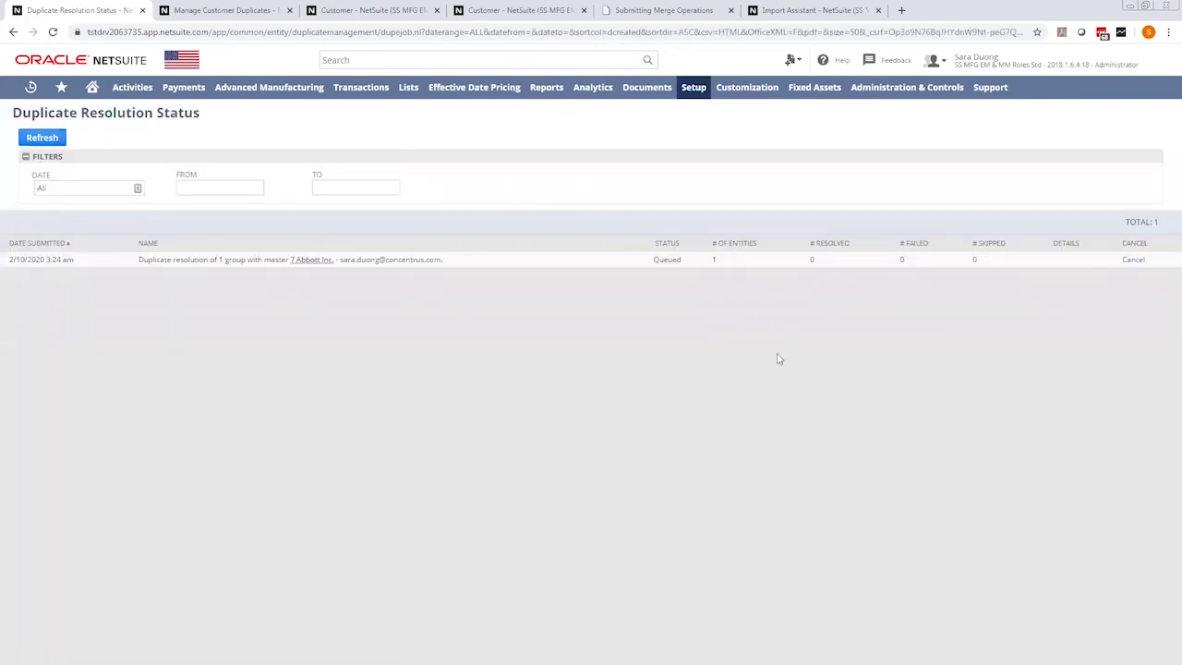
{"action": "left_click", "coordinate": [49, 136]}
{"action": "left_click", "coordinate": [49, 136]}
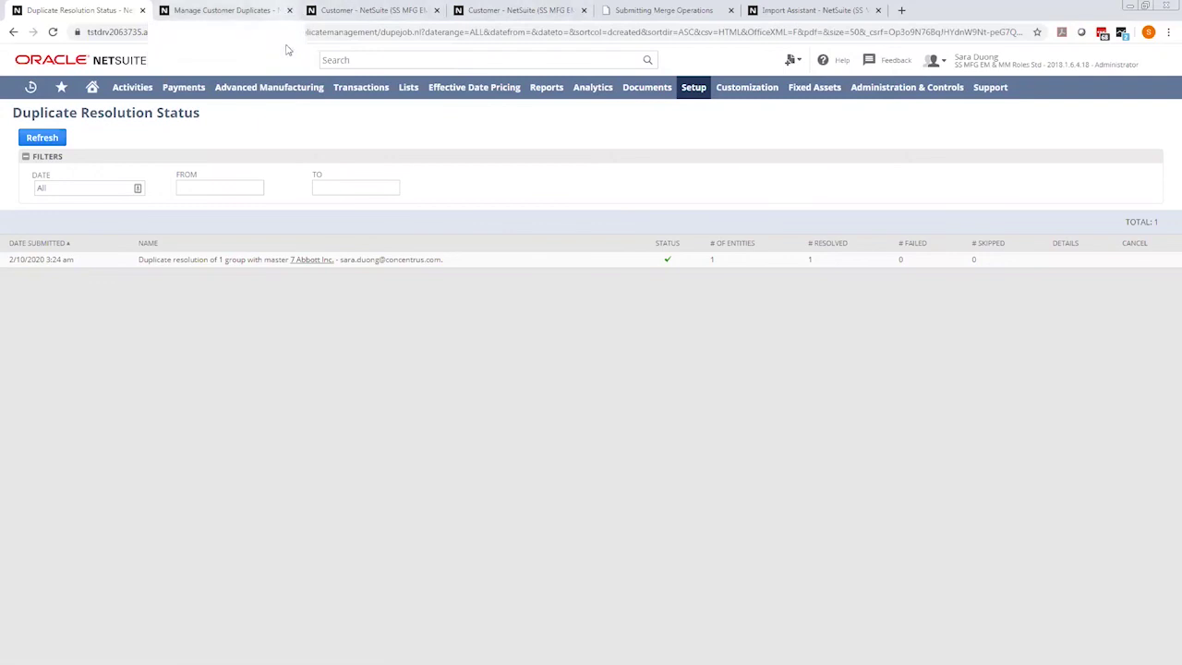
- Reload the Abbott Inc. and Abbott Inc. (duplicate) customer records to check the merge
{"action": "left_click", "coordinate": [314, 10]}
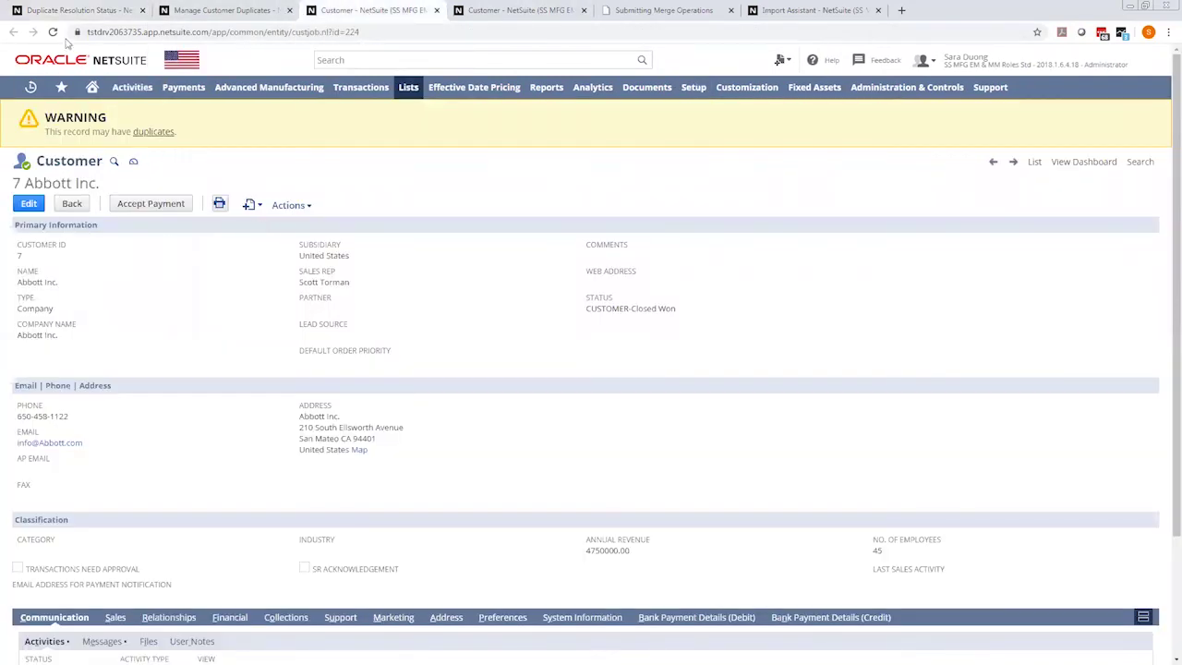
{"action": "key", "text": "F5"}
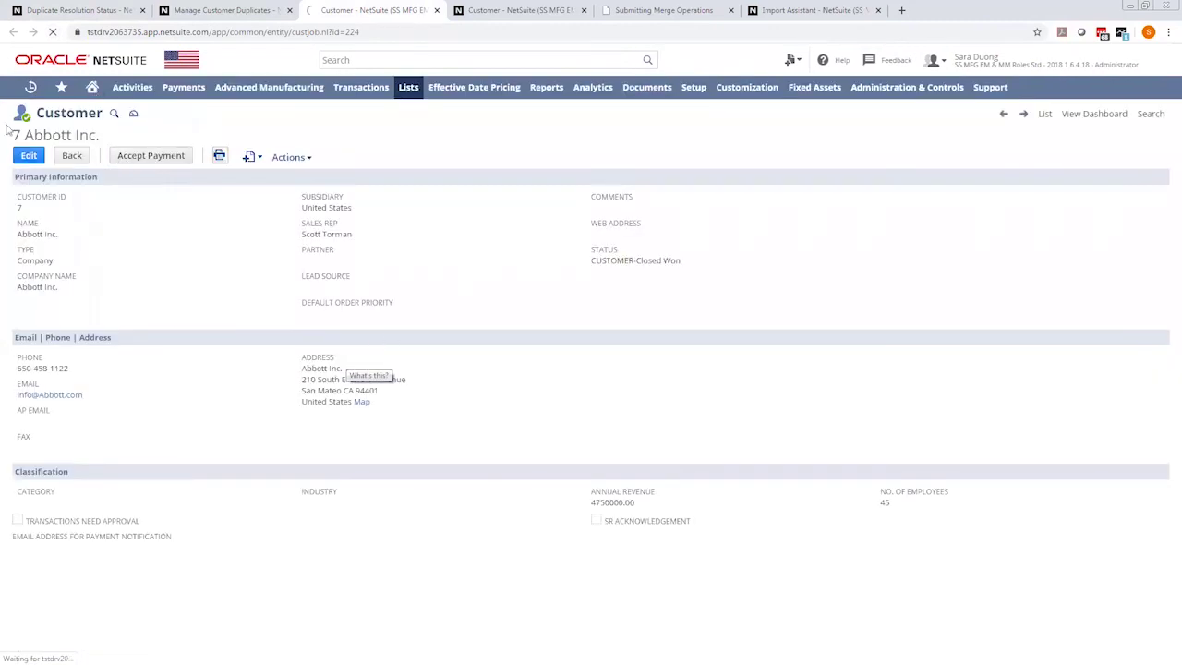
{"action": "left_click", "coordinate": [504, 13]}
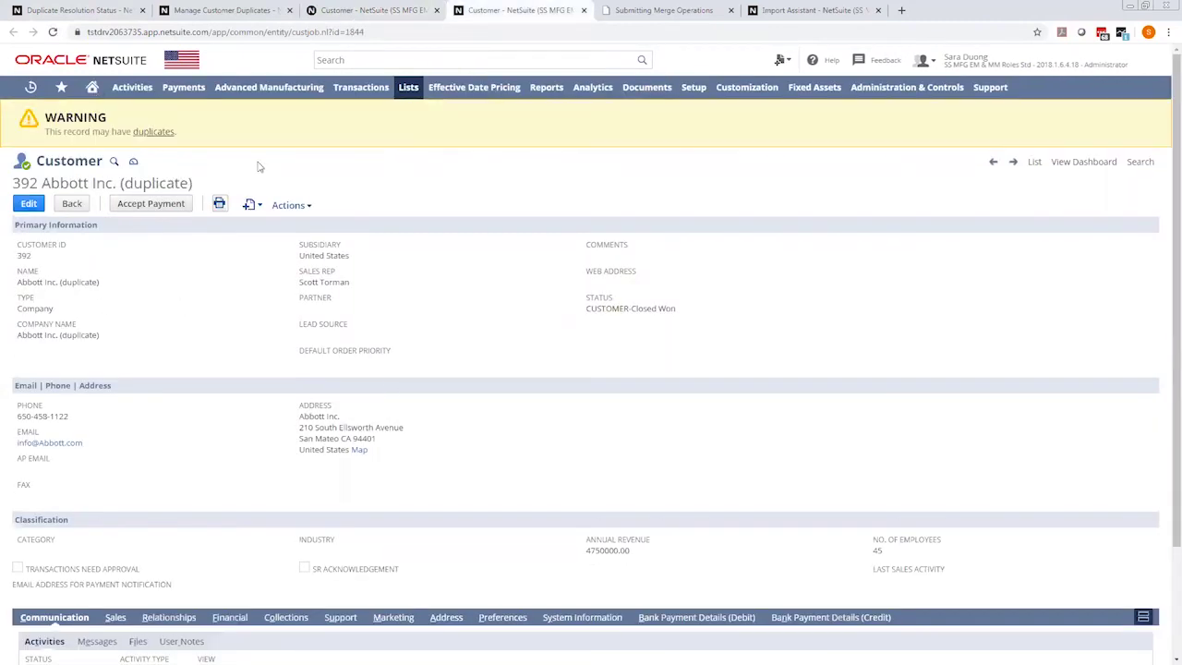
{"action": "left_click", "coordinate": [53, 32]}
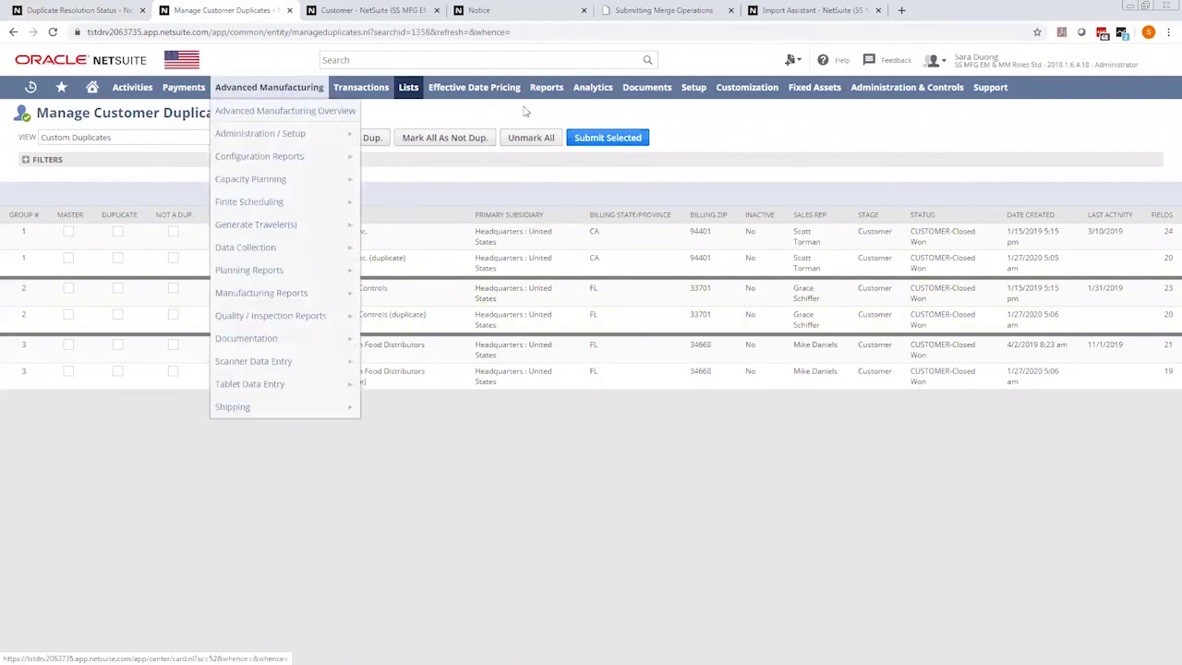
- Enable Prevent Duplicate Records in the Import Assistant's advanced import options
{"action": "left_click", "coordinate": [817, 14]}
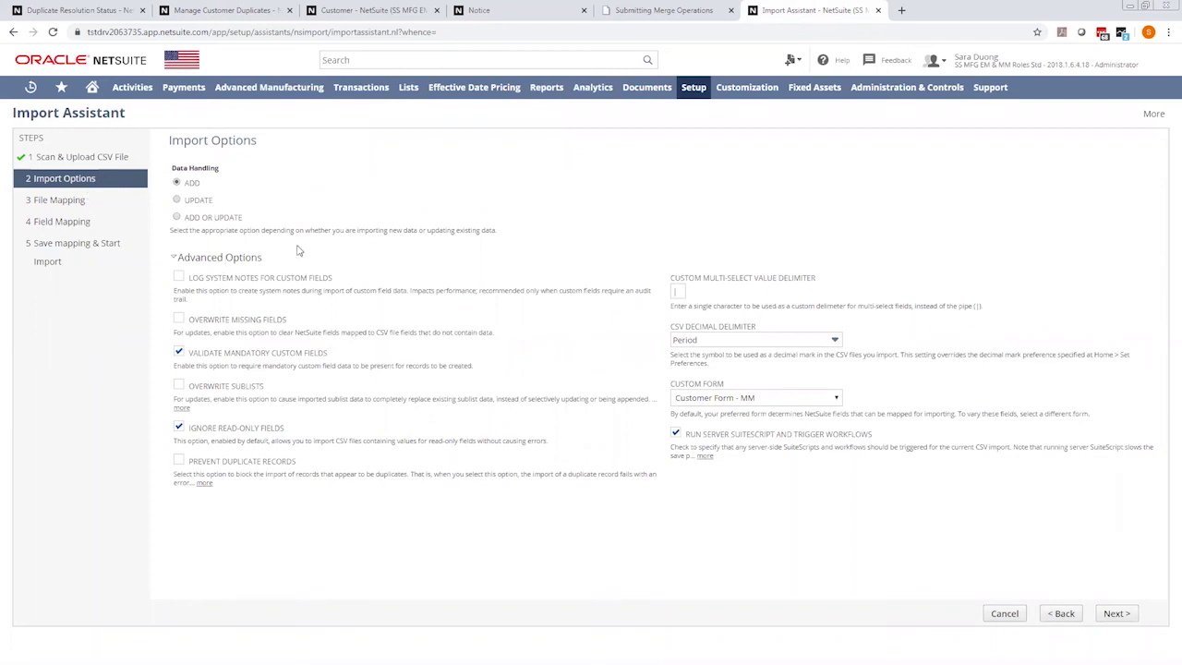
{"action": "left_click", "coordinate": [180, 463]}
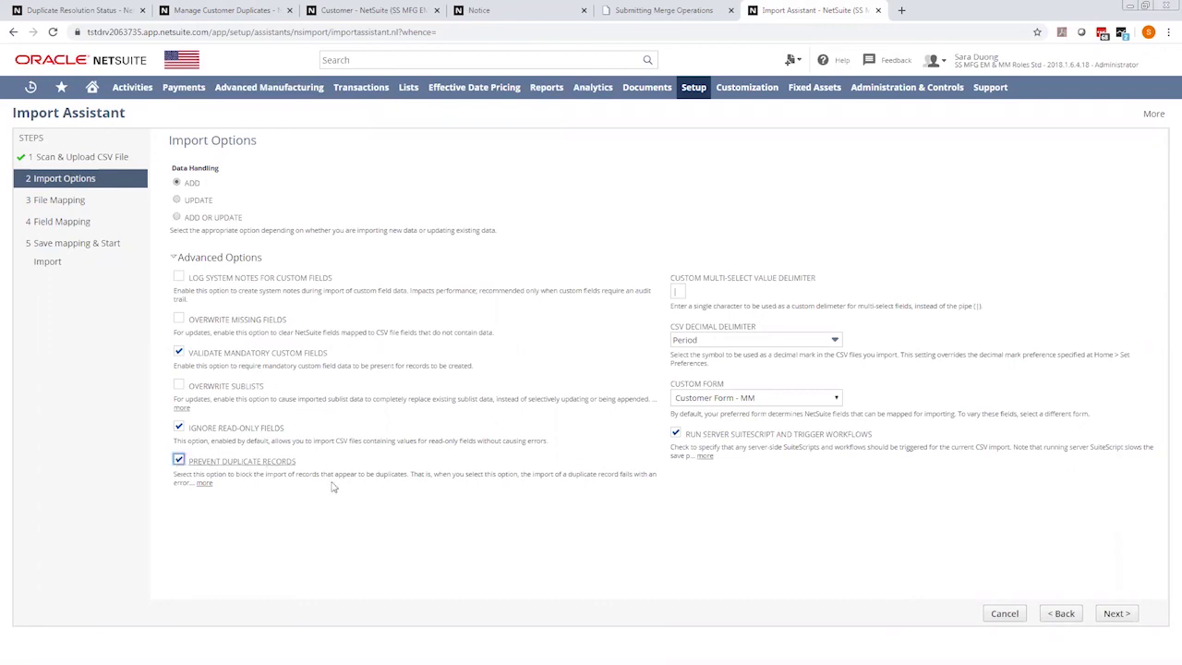